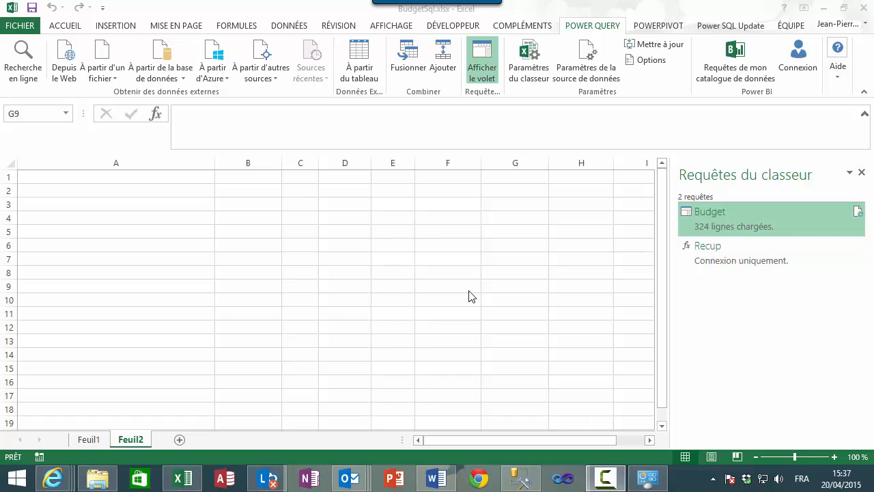
- Review the Budget query's data preview and its load destination options, leaving both unchanged
{"action": "double_click", "coordinate": [733, 222]}
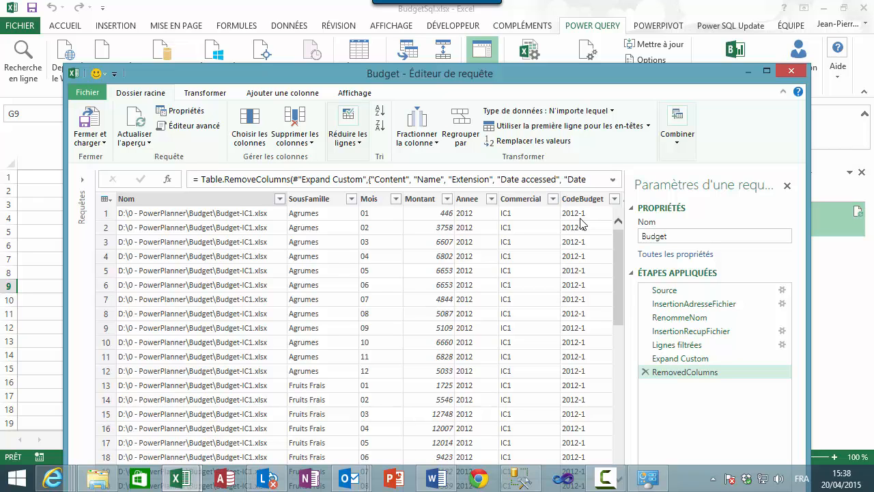
{"action": "left_click", "coordinate": [792, 72]}
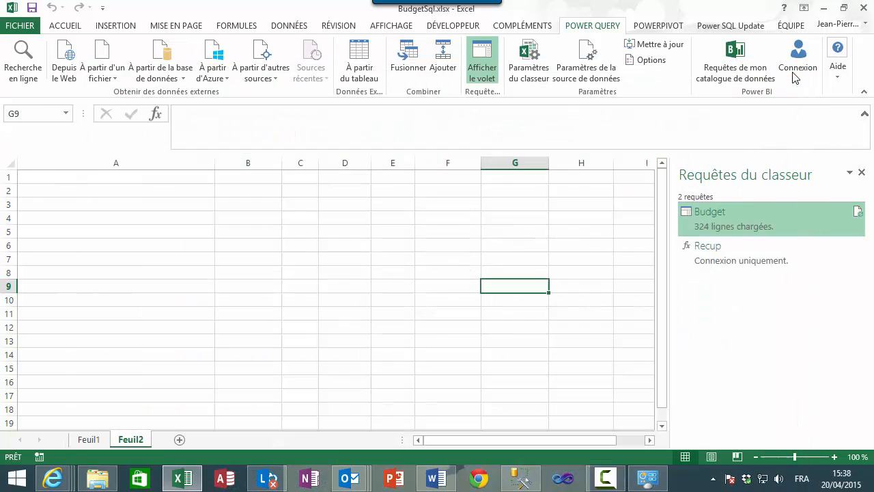
{"action": "right_click", "coordinate": [731, 228]}
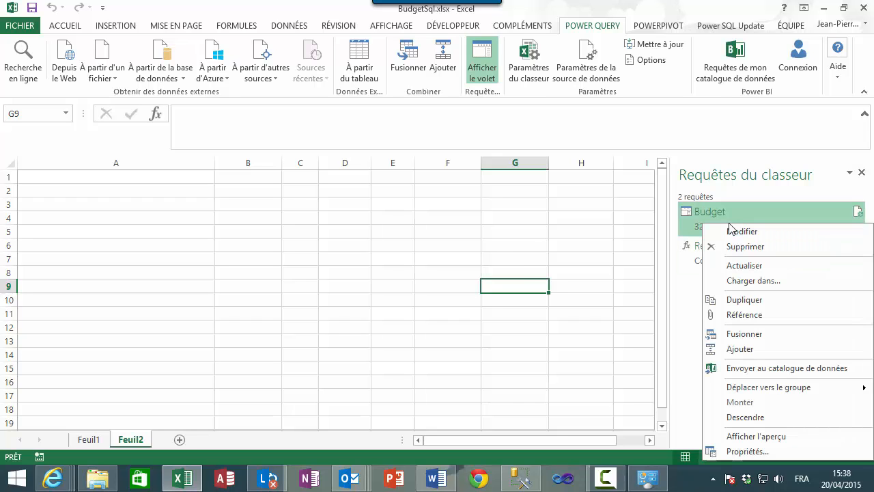
{"action": "left_click", "coordinate": [753, 286]}
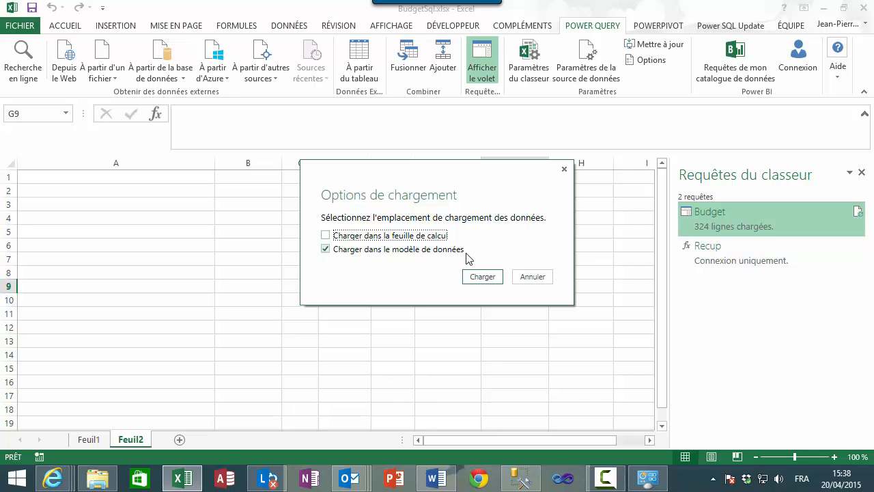
{"action": "left_click", "coordinate": [533, 276]}
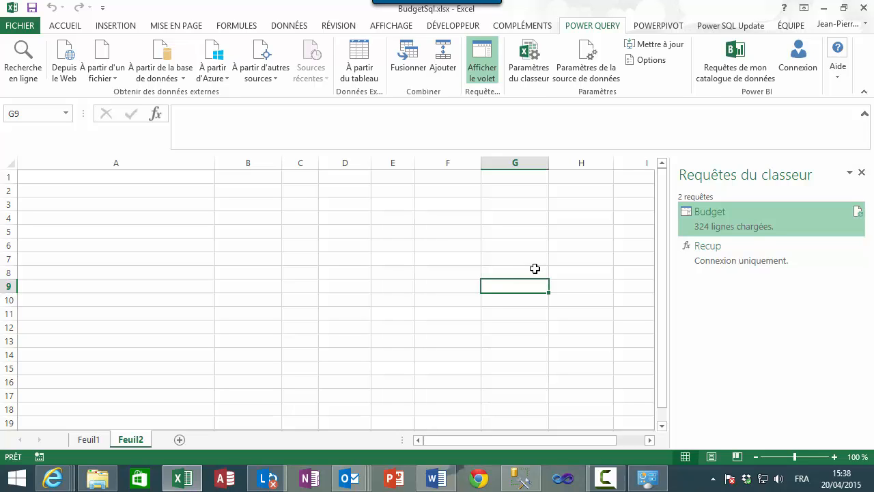
- Open Budget-IC1.xlsx from the PowerPlanner Budget folder, examine its Budget and Param sheets, and close it without saving
{"action": "left_click", "coordinate": [96, 484]}
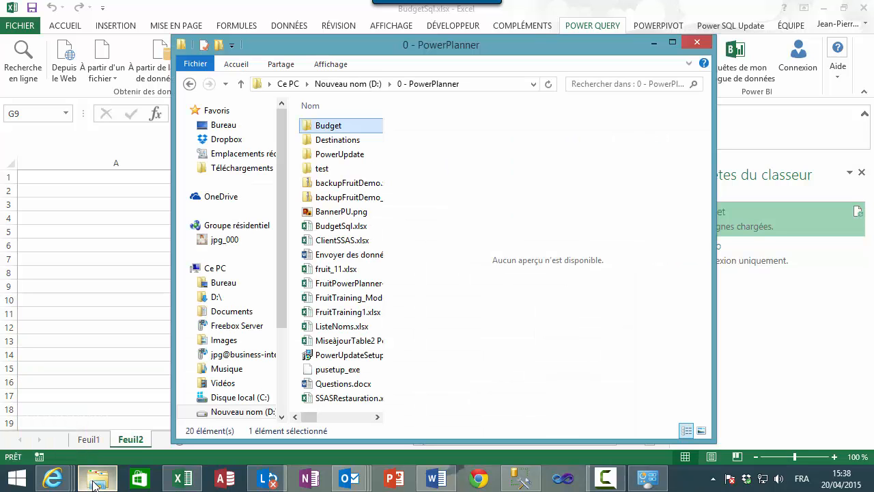
{"action": "double_click", "coordinate": [327, 130]}
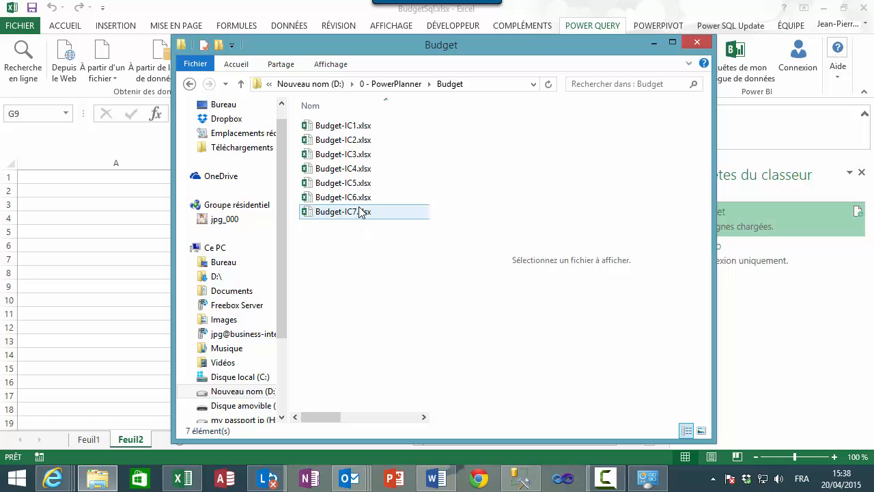
{"action": "left_click", "coordinate": [333, 129]}
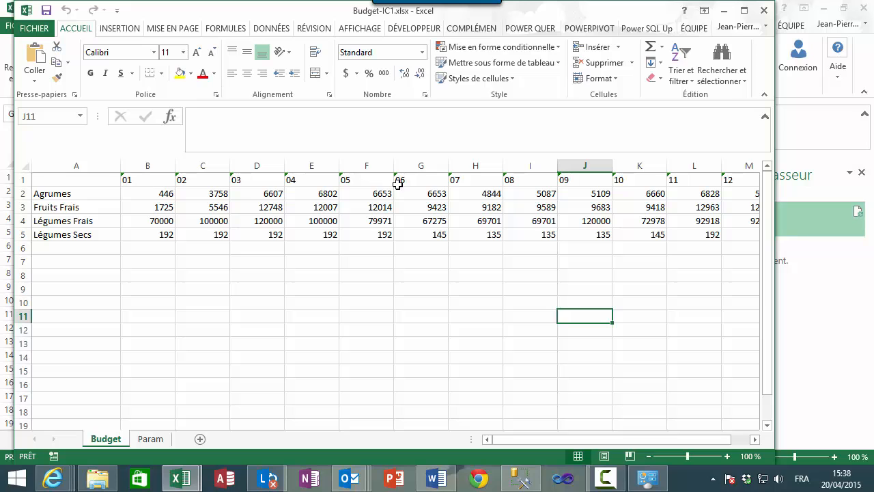
{"action": "mouse_move", "coordinate": [686, 437]}
{"action": "left_mouse_down"}
{"action": "mouse_move", "coordinate": [713, 440]}
{"action": "mouse_move", "coordinate": [694, 440]}
{"action": "left_mouse_up"}
{"action": "left_click", "coordinate": [161, 444]}
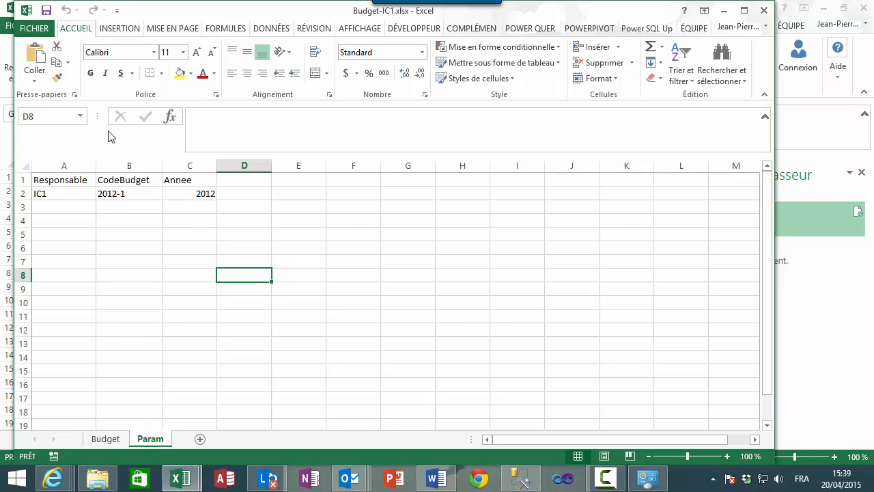
{"action": "left_click", "coordinate": [106, 440]}
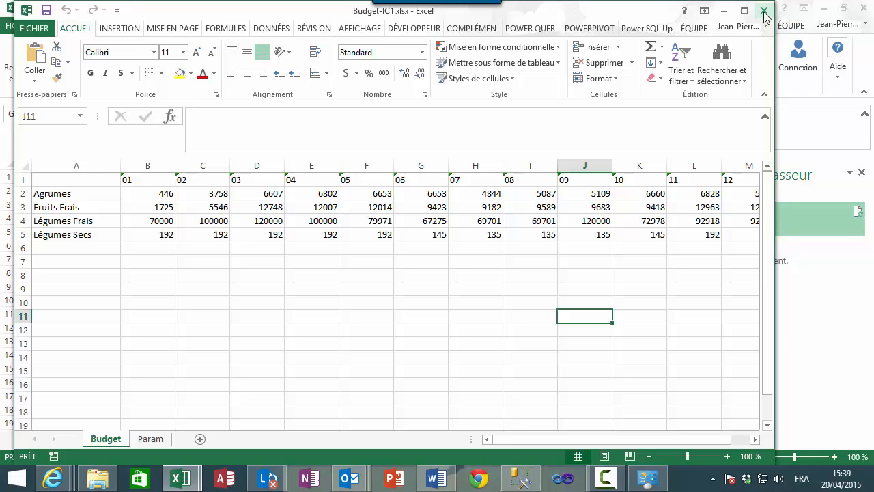
{"action": "left_click", "coordinate": [764, 11]}
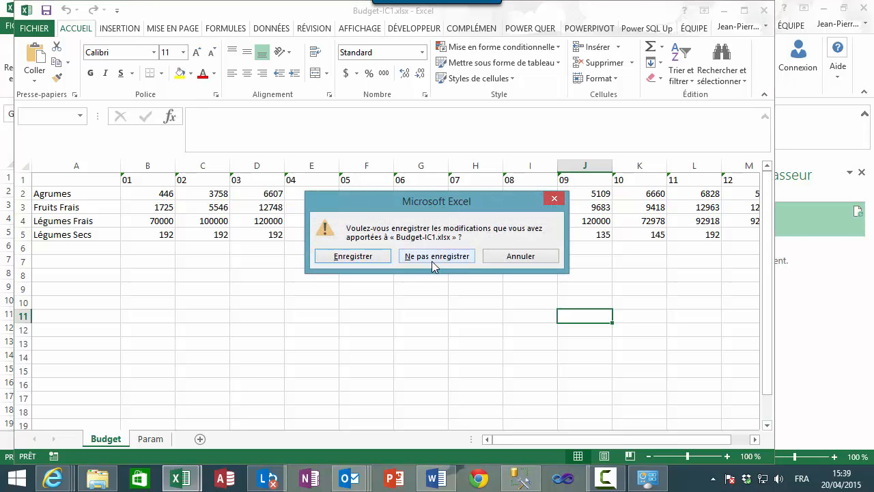
{"action": "left_click", "coordinate": [433, 256]}
- Look over the Budget-IC1 to Budget-IC7 source workbooks in the Budget folder and close the folder window
{"action": "left_click", "coordinate": [342, 127]}
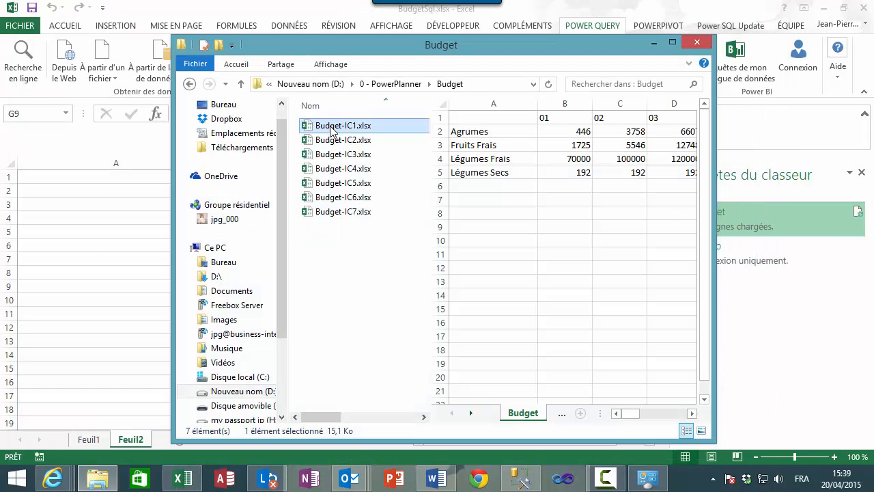
{"action": "left_click", "coordinate": [341, 140]}
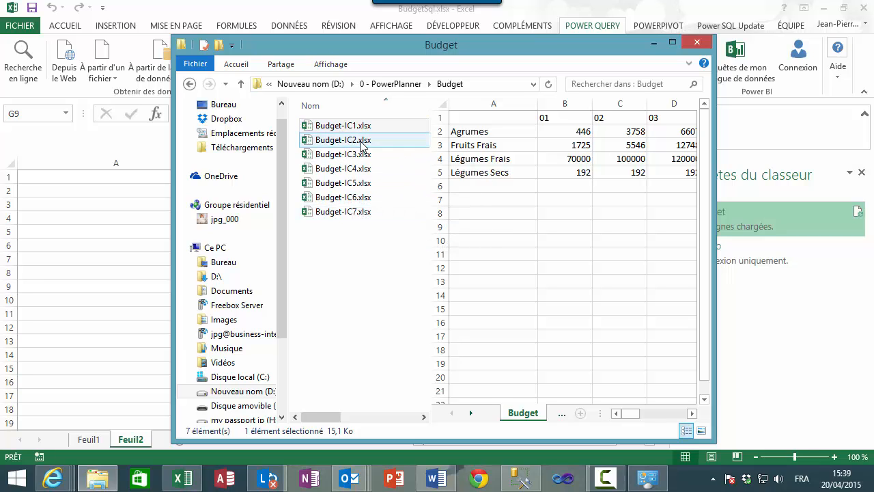
{"action": "left_click", "coordinate": [361, 154]}
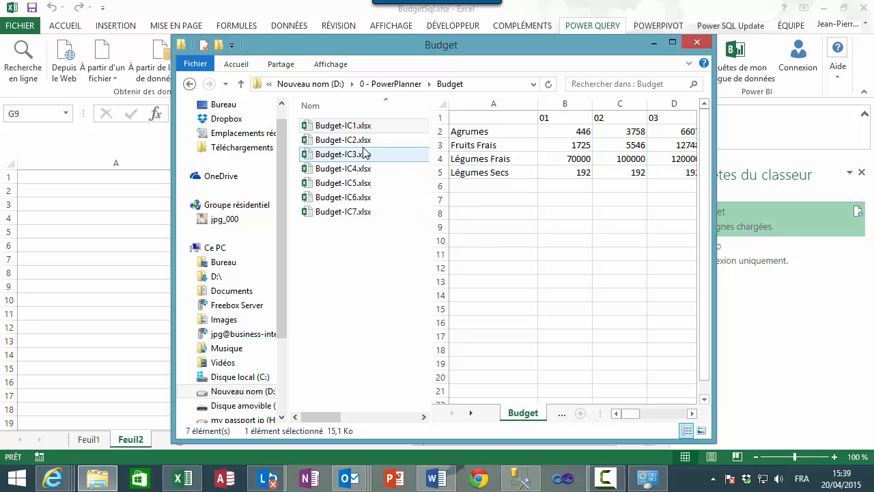
{"action": "left_click", "coordinate": [328, 127]}
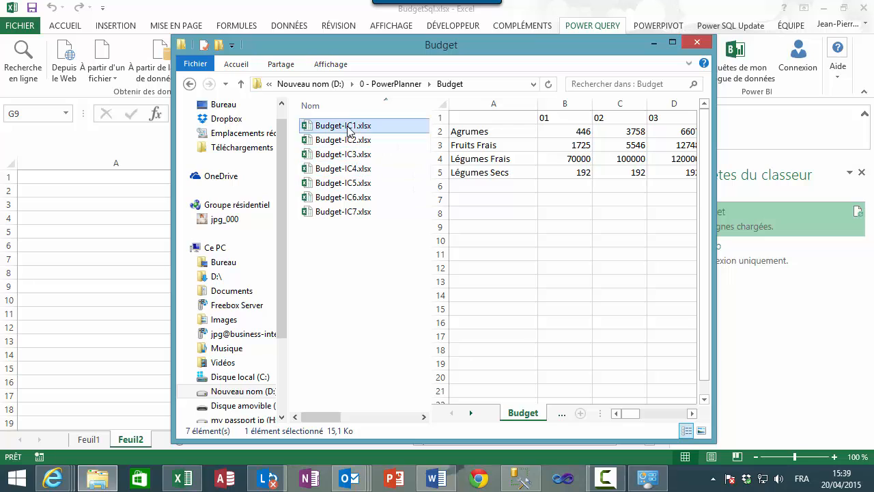
{"action": "left_click", "coordinate": [356, 213]}
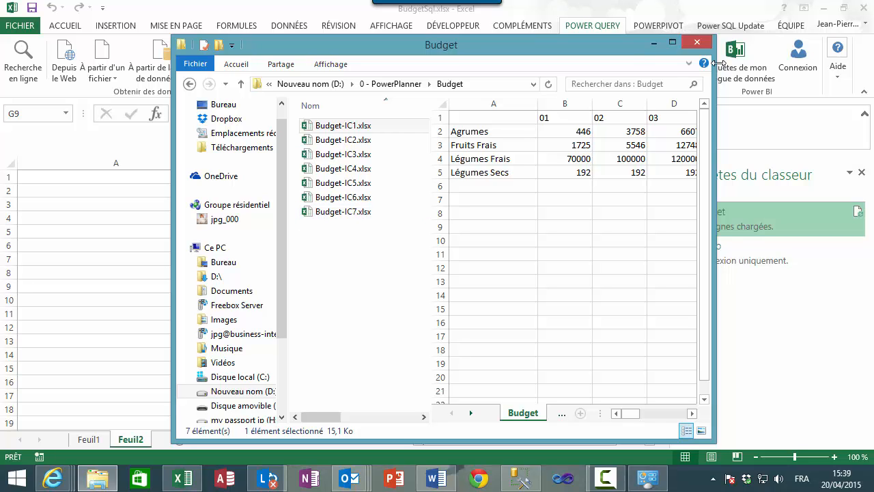
{"action": "left_click", "coordinate": [701, 47]}
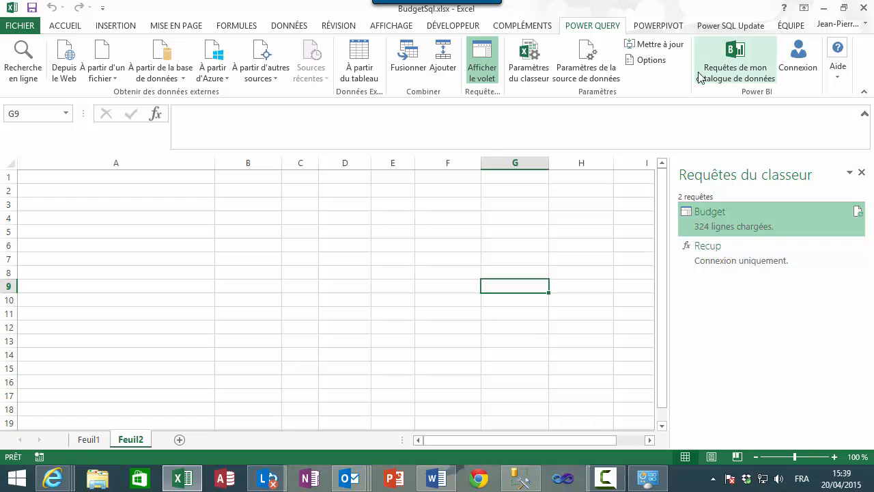
- Examine the Recup function's M code in the advanced editor, then close the query editor without changes
{"action": "right_click", "coordinate": [730, 258]}
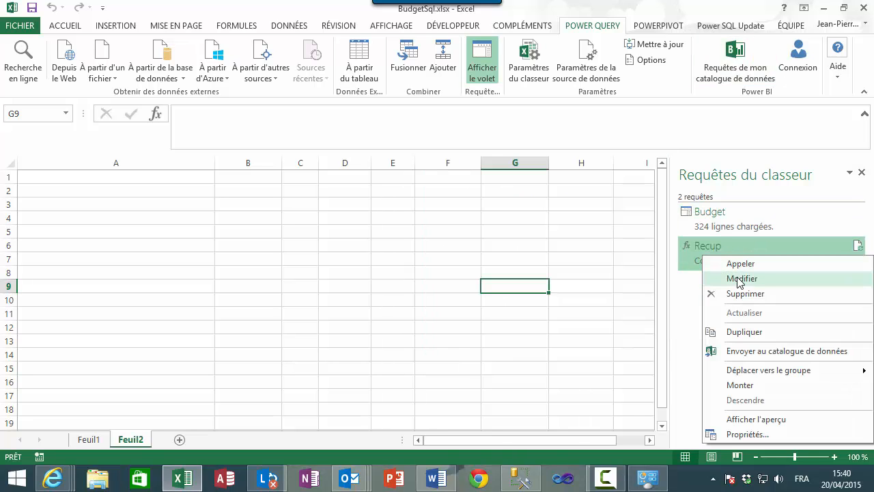
{"action": "left_click", "coordinate": [735, 279]}
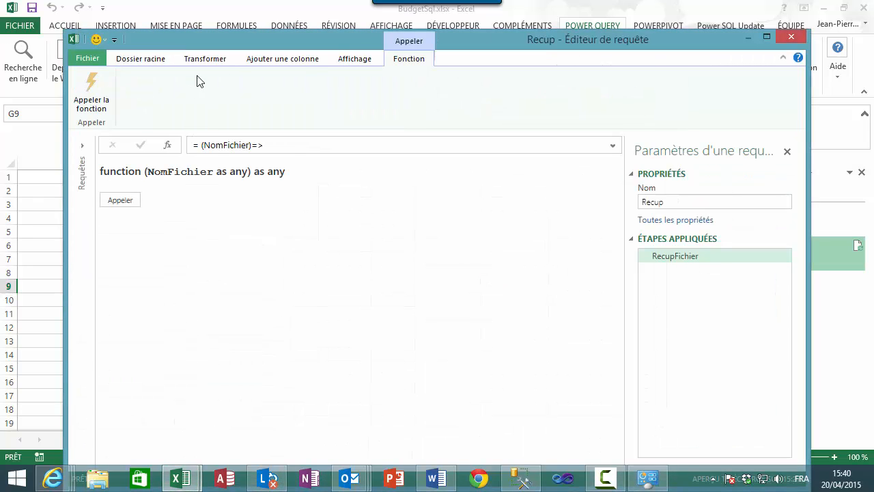
{"action": "left_click", "coordinate": [356, 60]}
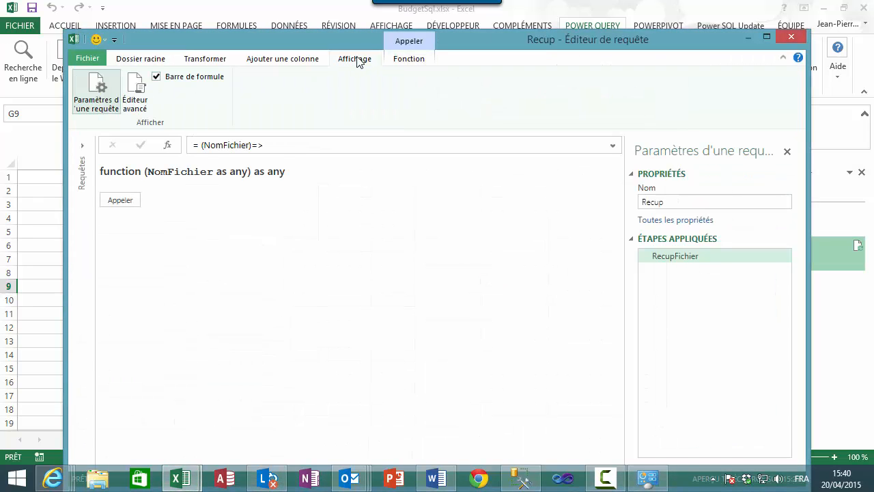
{"action": "left_click", "coordinate": [135, 90]}
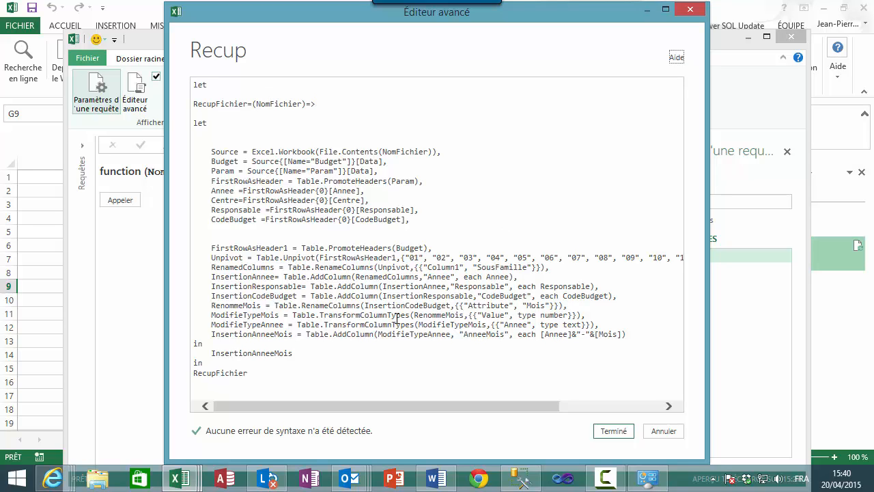
{"action": "left_click", "coordinate": [670, 433]}
{"action": "left_click", "coordinate": [791, 37]}
- Open the Budget query for editing and examine its Source and InsertionRecupFichier steps, including the added RecupFichier column
{"action": "right_click", "coordinate": [736, 217]}
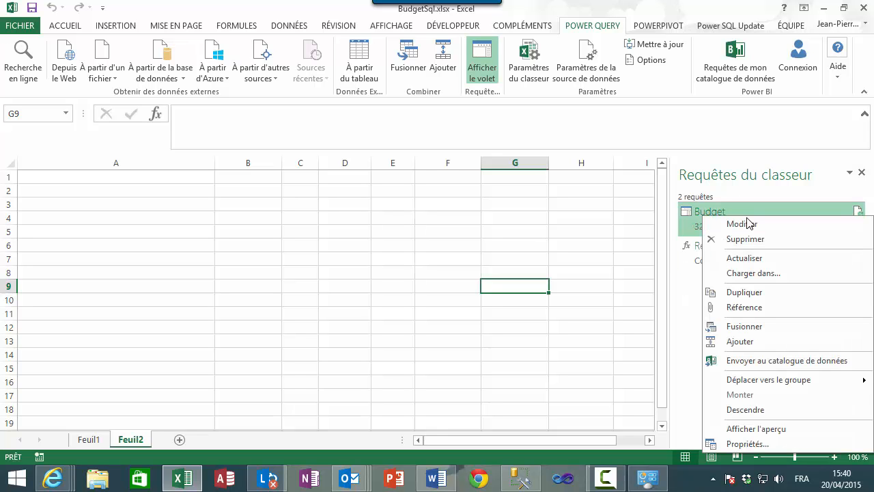
{"action": "left_click", "coordinate": [744, 225]}
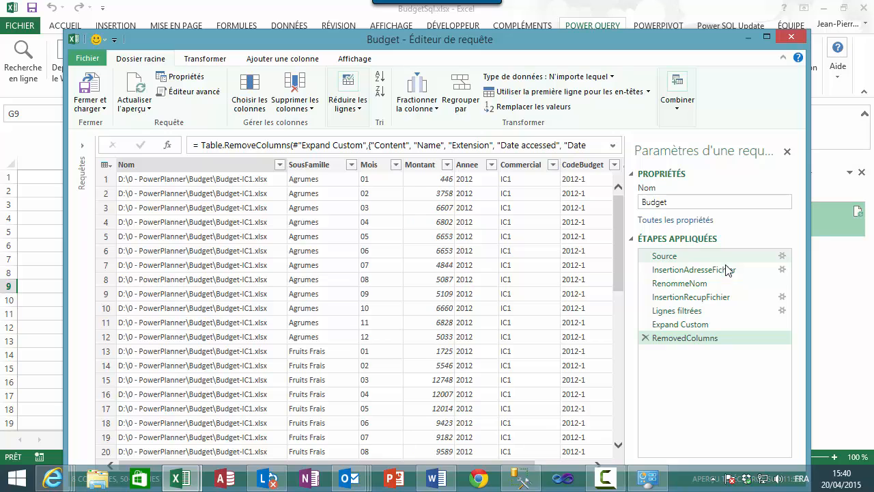
{"action": "left_click", "coordinate": [731, 258]}
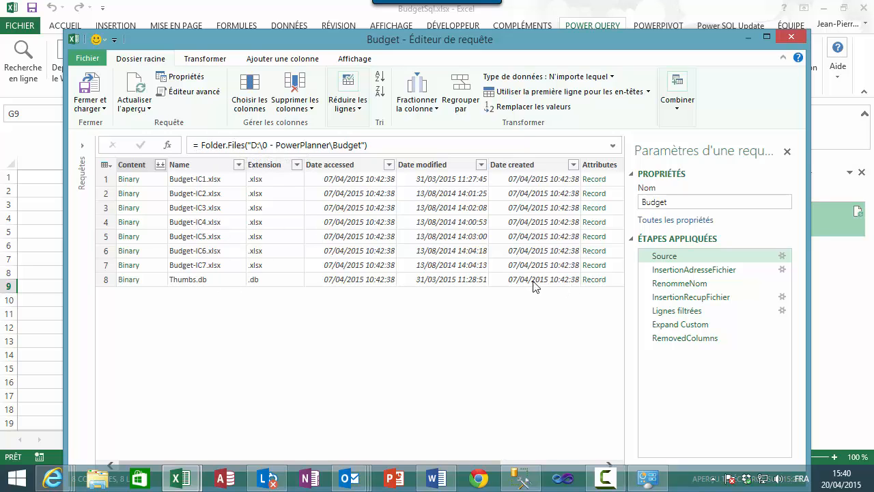
{"action": "left_click", "coordinate": [697, 298]}
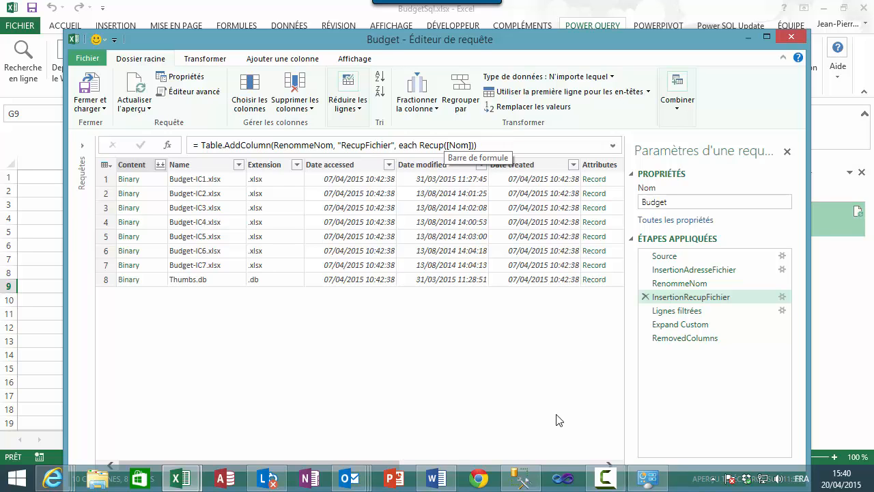
{"action": "left_click_drag", "start_coordinate": [393, 467], "coordinate": [608, 466]}
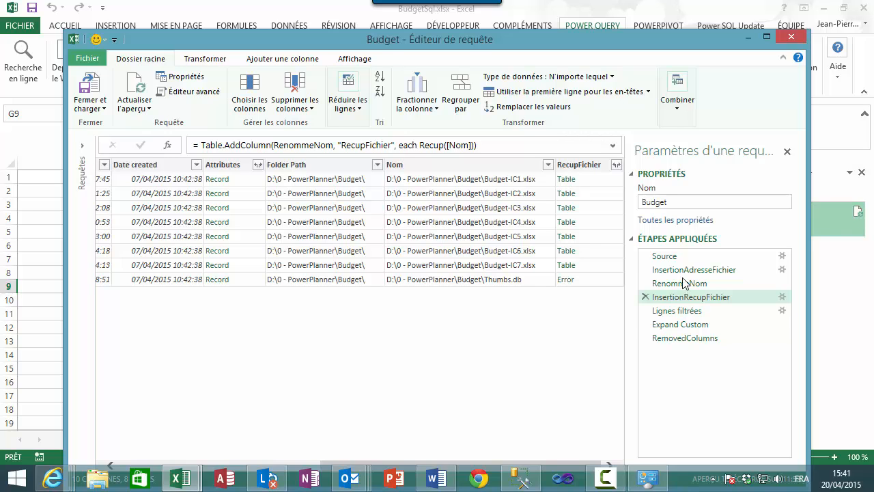
- Examine the columns and rows of the Budget query's Expand Custom step, then close the query editor
{"action": "left_click", "coordinate": [686, 332]}
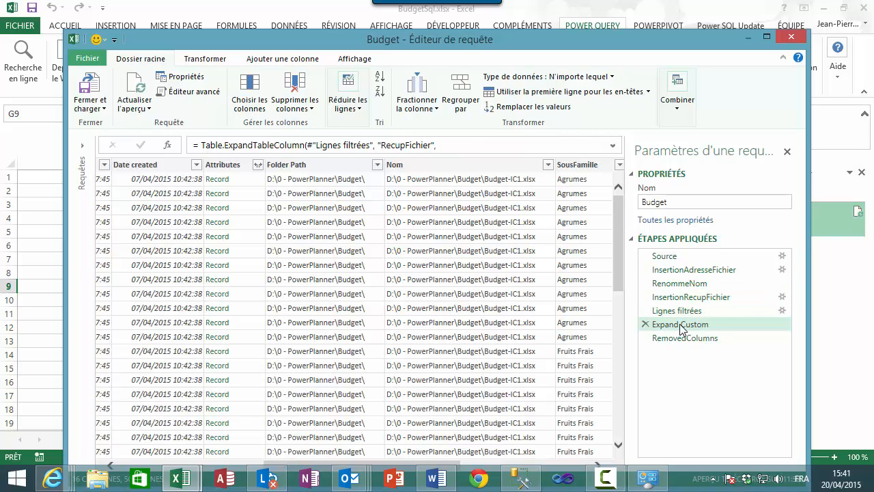
{"action": "left_click_drag", "start_coordinate": [413, 466], "coordinate": [546, 464]}
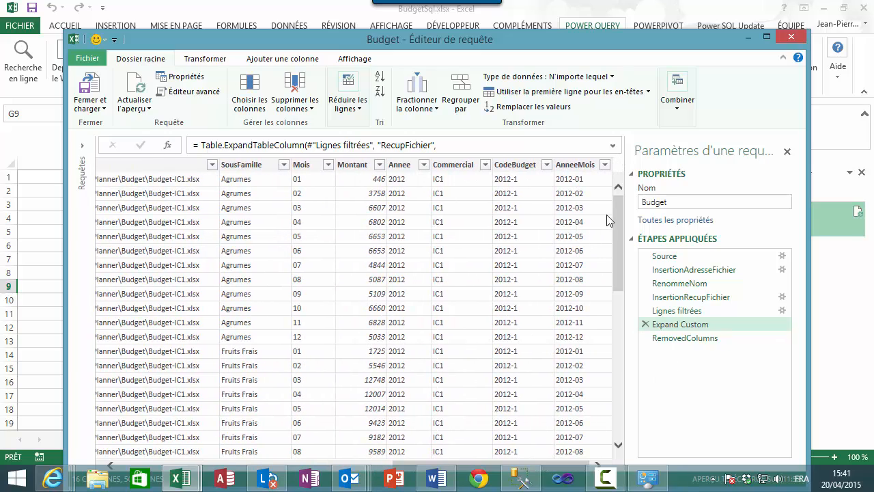
{"action": "left_click_drag", "start_coordinate": [619, 212], "coordinate": [648, 450]}
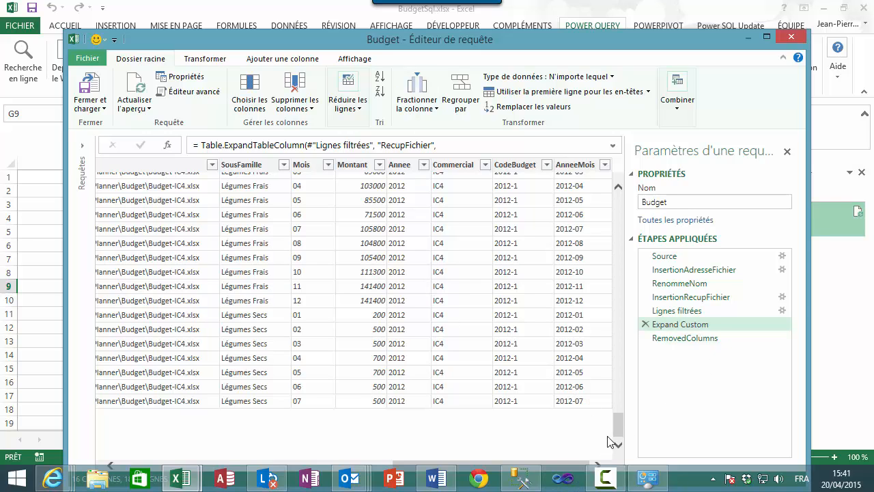
{"action": "left_click", "coordinate": [797, 43]}
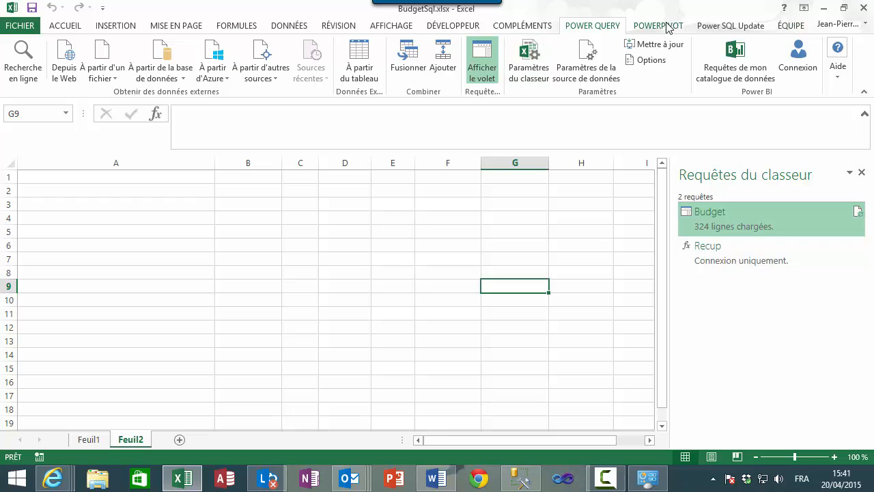
- View the Budget table in the PowerPivot data model, then return to the workbook
{"action": "left_click", "coordinate": [668, 28]}
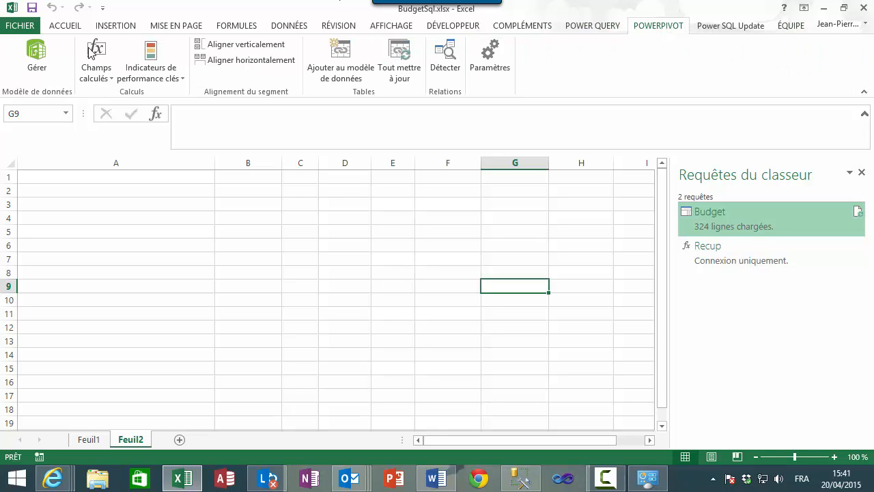
{"action": "left_click", "coordinate": [38, 62]}
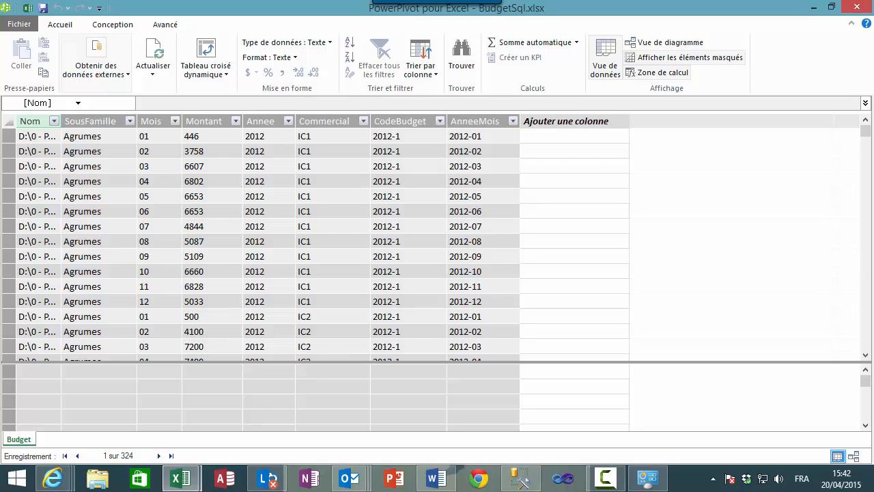
{"action": "left_click", "coordinate": [812, 8]}
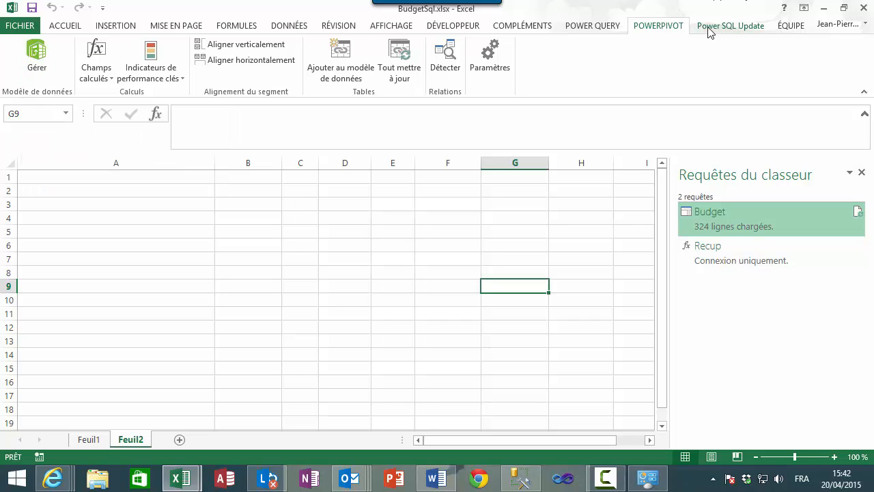
- Open the Power SQL Update configuration and connect to server BI, database Demo, using integrated security
{"action": "left_click", "coordinate": [735, 27]}
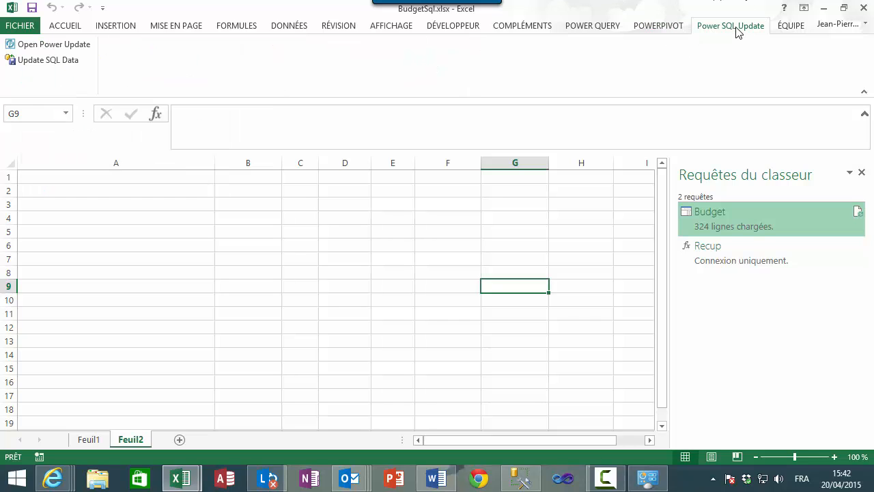
{"action": "left_click", "coordinate": [46, 63]}
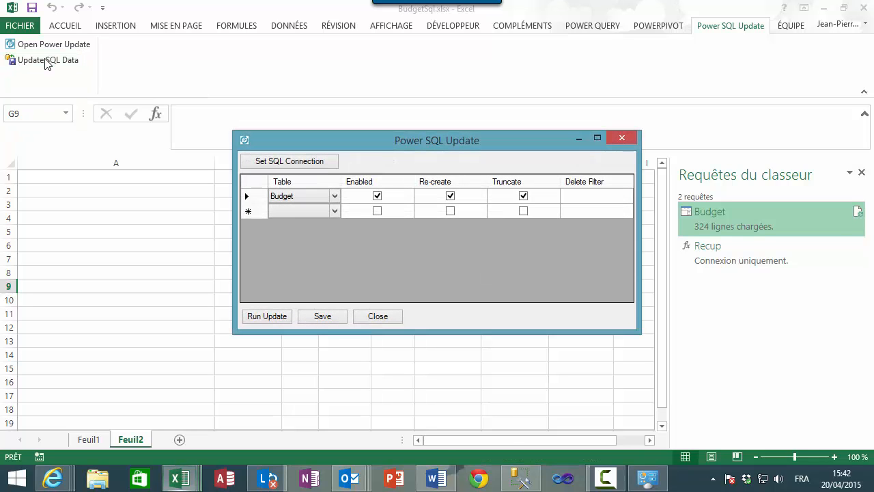
{"action": "left_click", "coordinate": [335, 210]}
{"action": "left_click", "coordinate": [297, 164]}
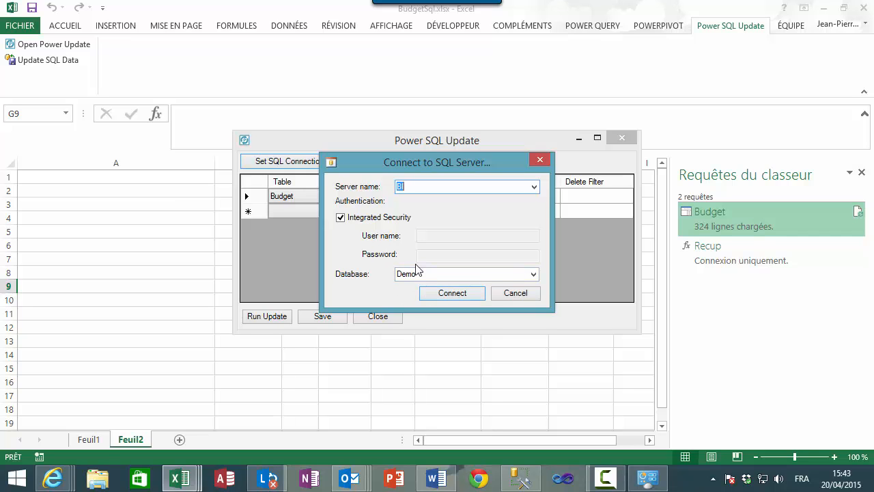
{"action": "left_click", "coordinate": [447, 294]}
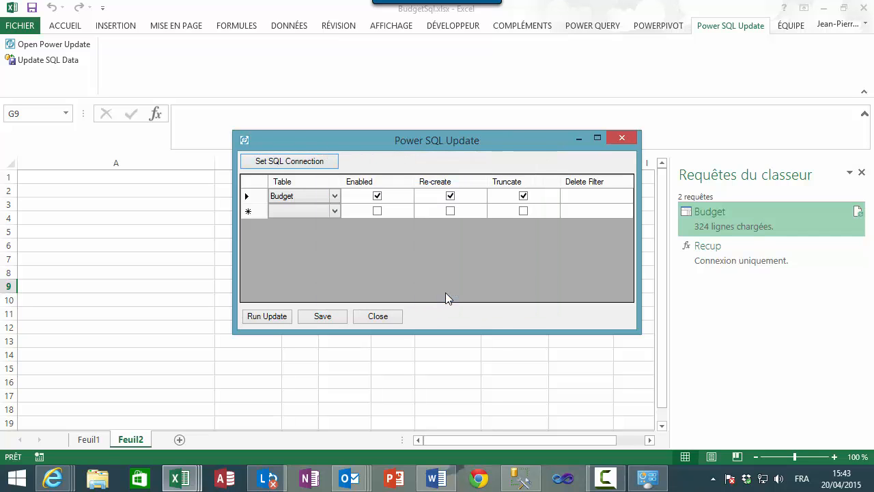
- Choose Budget as the table to export, keeping Enabled, Re-create and Truncate on, then save the configuration and close it
{"action": "left_click", "coordinate": [334, 211]}
{"action": "left_click", "coordinate": [335, 210]}
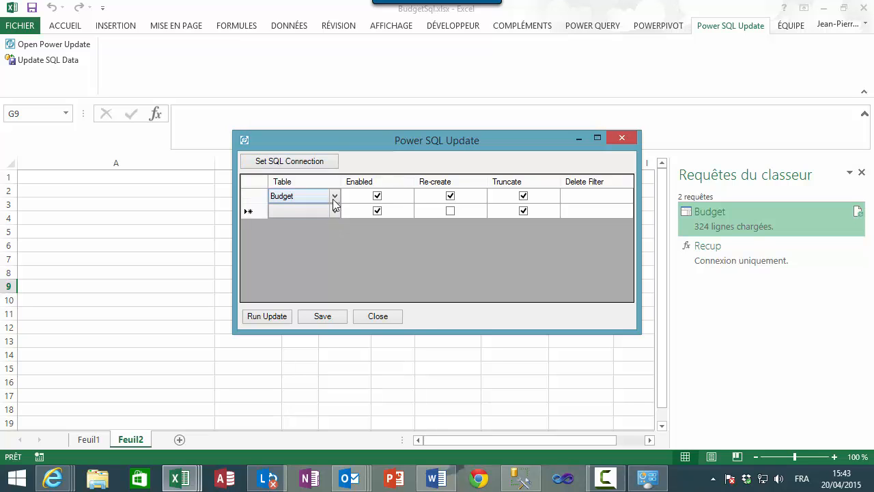
{"action": "left_click", "coordinate": [334, 197]}
{"action": "left_click", "coordinate": [334, 197]}
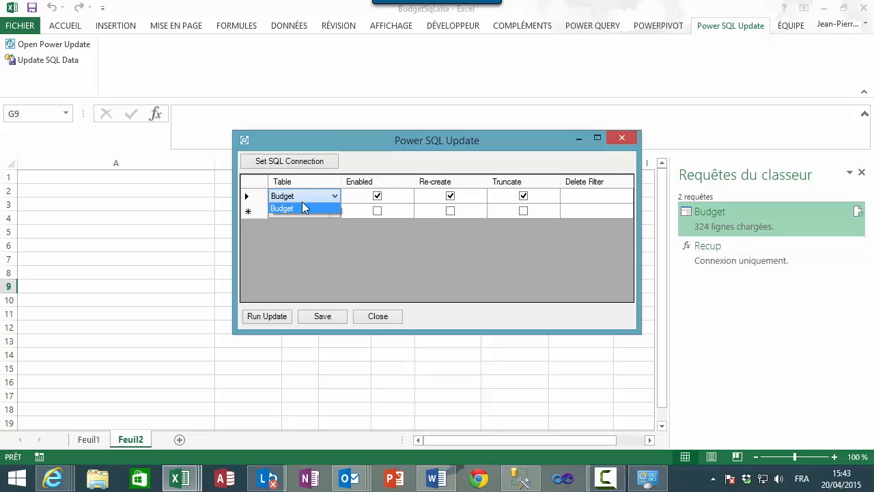
{"action": "left_click", "coordinate": [300, 196]}
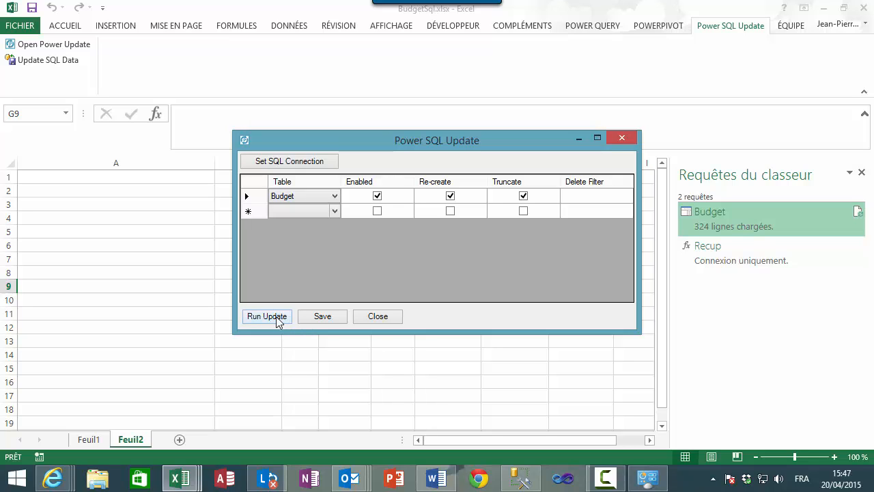
{"action": "left_click", "coordinate": [324, 320]}
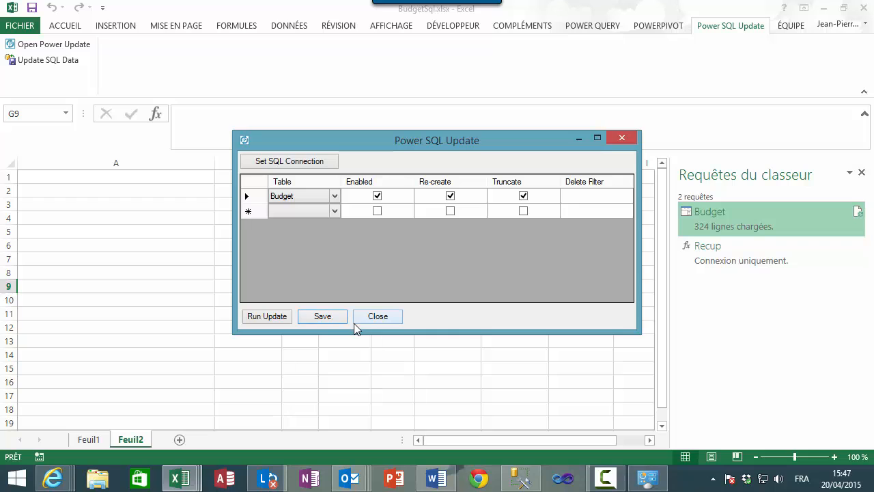
{"action": "left_click", "coordinate": [623, 140]}
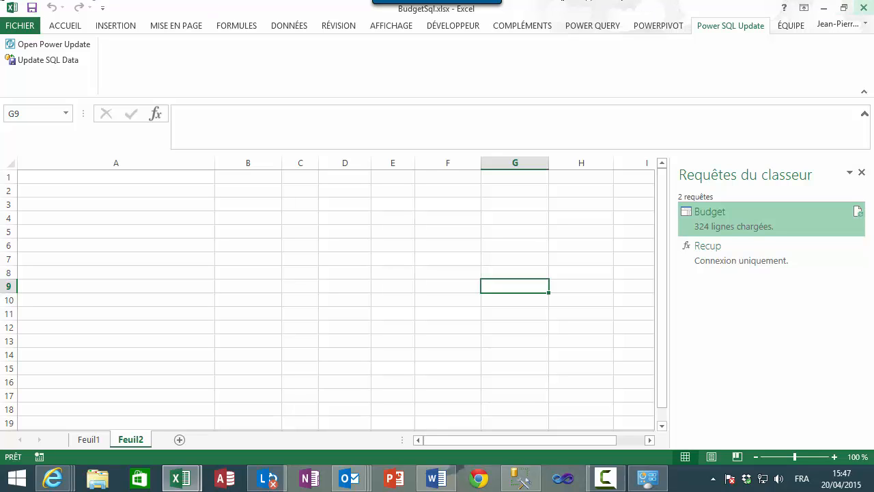
- Close the BudgetSql workbook and minimize the browser and screen resolution windows to reach the desktop
{"action": "left_click", "coordinate": [864, 9]}
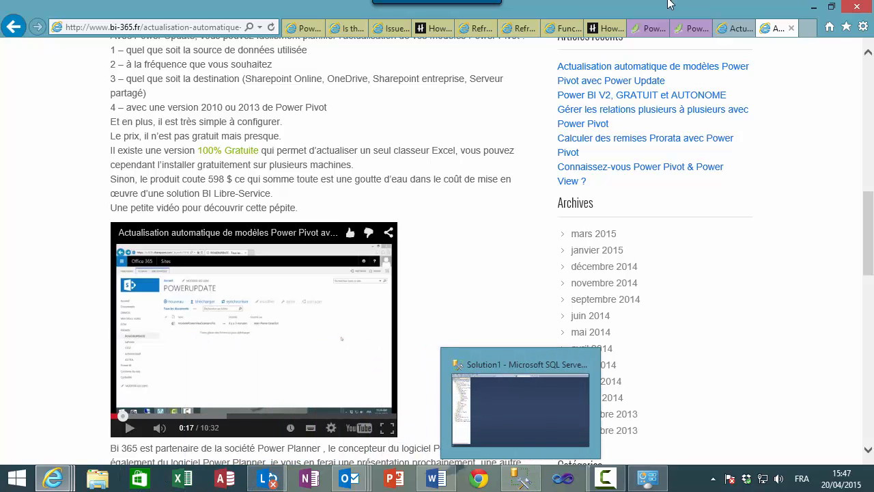
{"action": "left_click", "coordinate": [813, 6]}
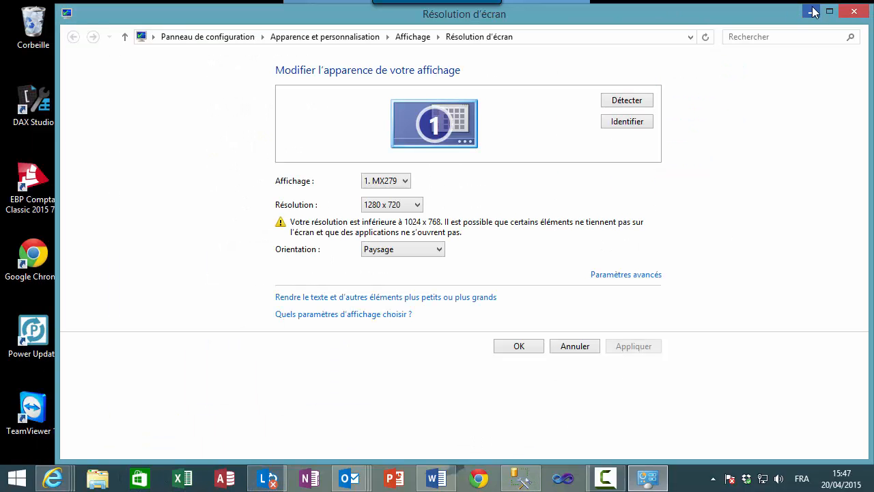
{"action": "left_click", "coordinate": [811, 12]}
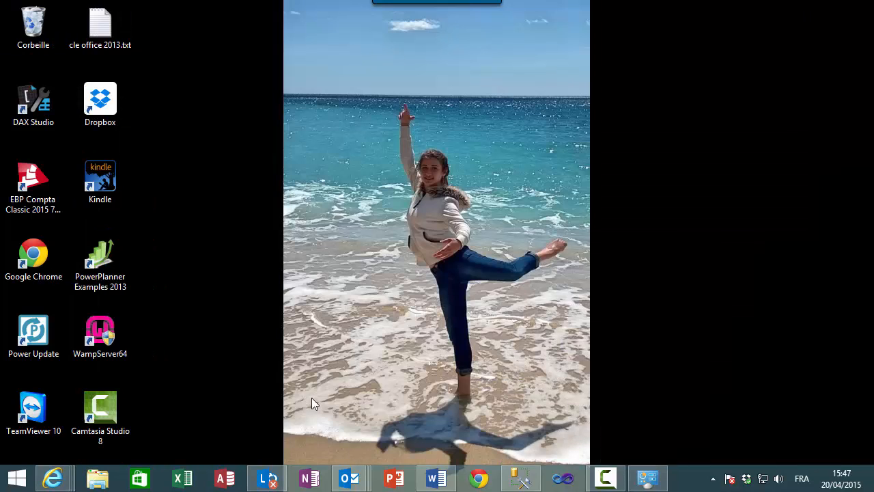
- Open Power Update and edit the MajSQL task, keeping the Manual schedule and the File, Folder or Network Share destination
{"action": "double_click", "coordinate": [30, 333]}
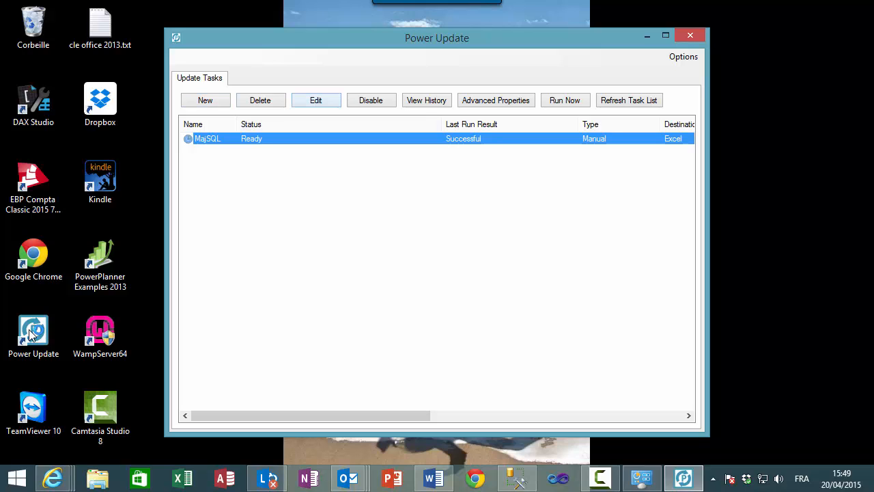
{"action": "key", "text": "Return"}
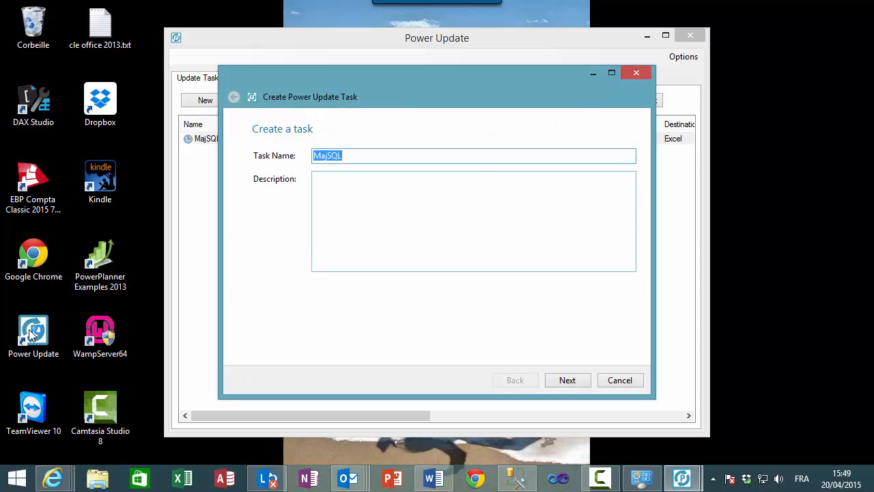
{"action": "key", "text": "Return"}
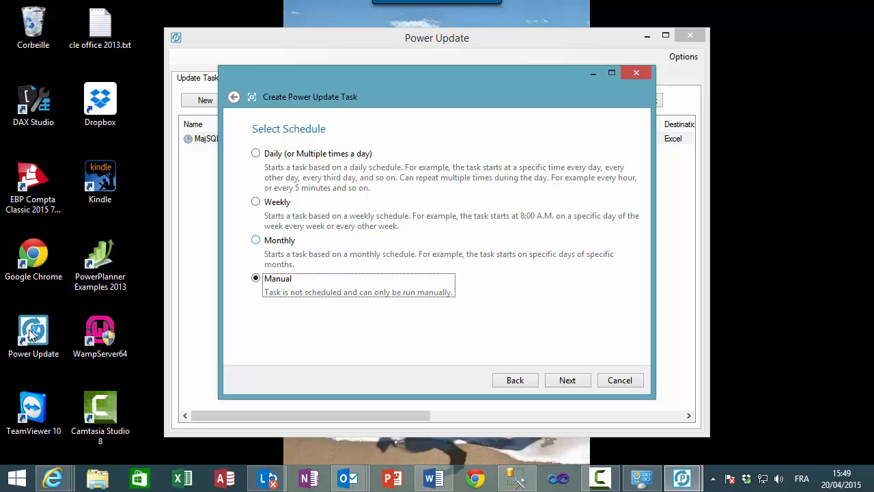
{"action": "key", "text": "Return"}
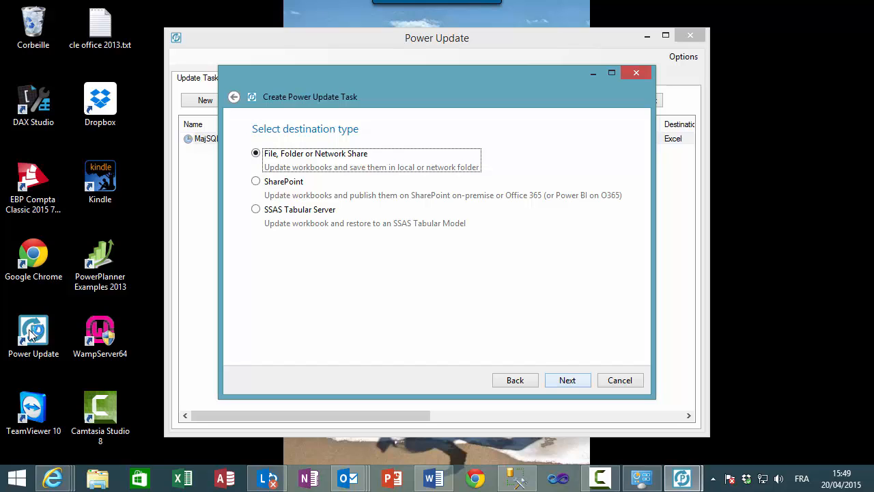
{"action": "key", "text": "Return"}
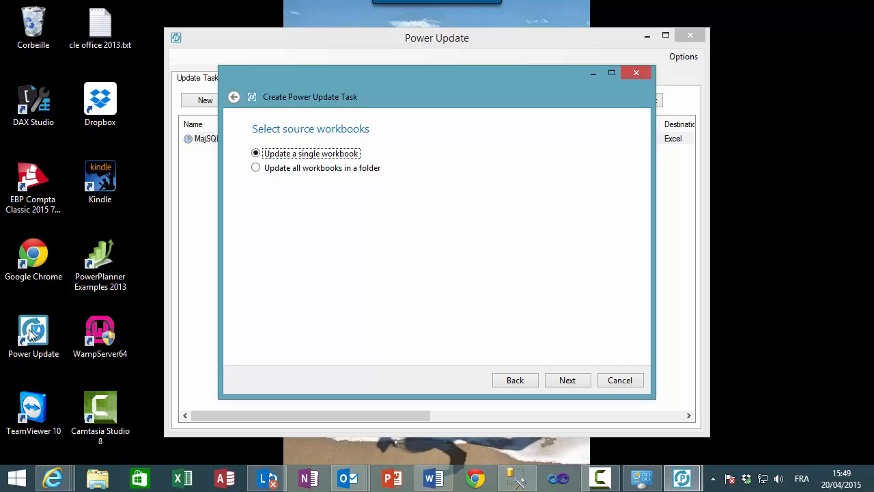
- Keep the single workbook BudgetSql.xlsx as source, D:\0 - PowerPlanner as target folder and the default advanced settings, then finish the task
{"action": "key", "text": "Return"}
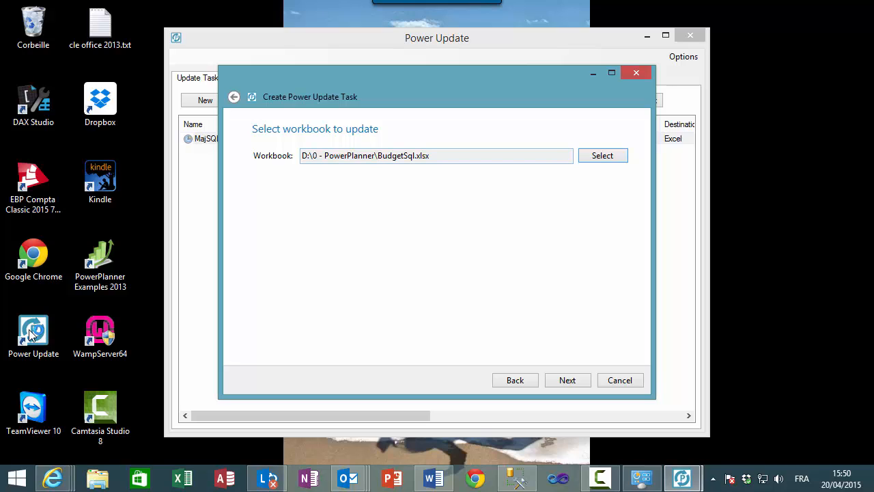
{"action": "key", "text": "Return"}
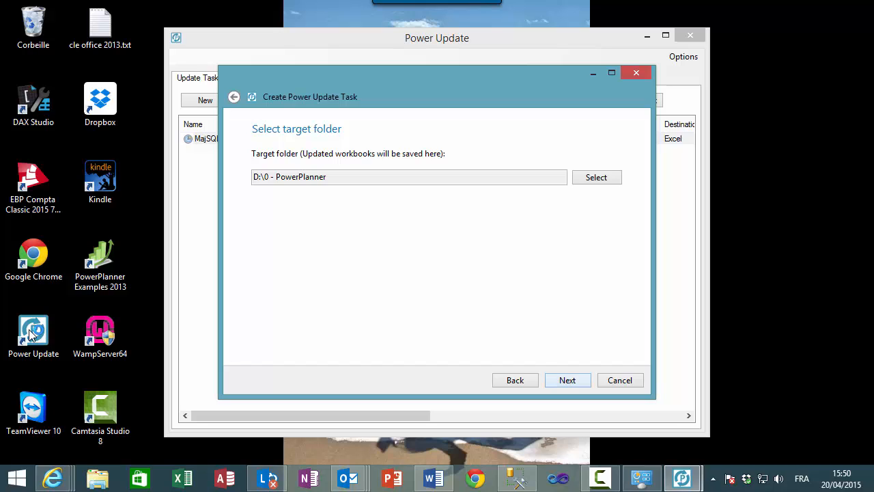
{"action": "key", "text": "Return"}
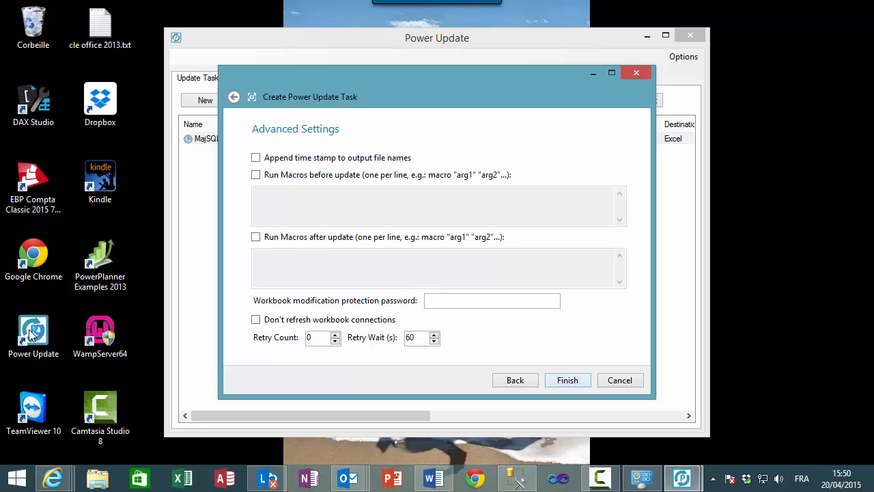
{"action": "key", "text": "Return"}
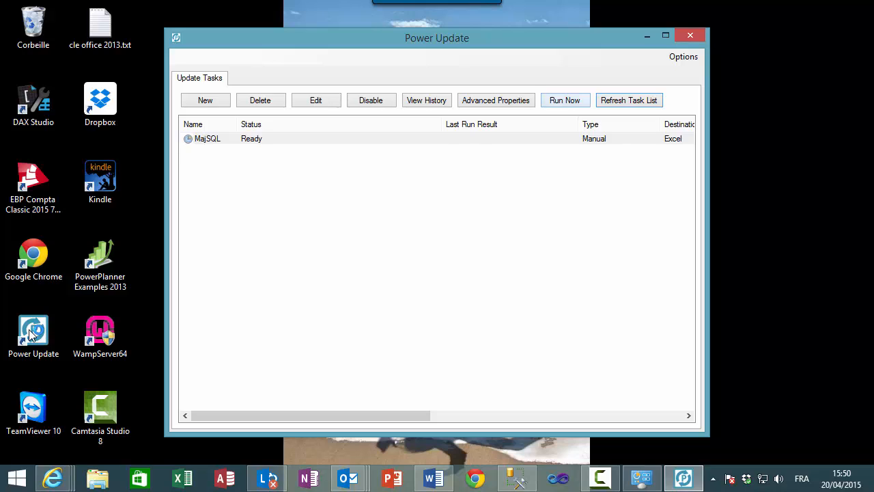
- Run the MajSQL update task immediately, then close Power Update
{"action": "left_click", "coordinate": [565, 101]}
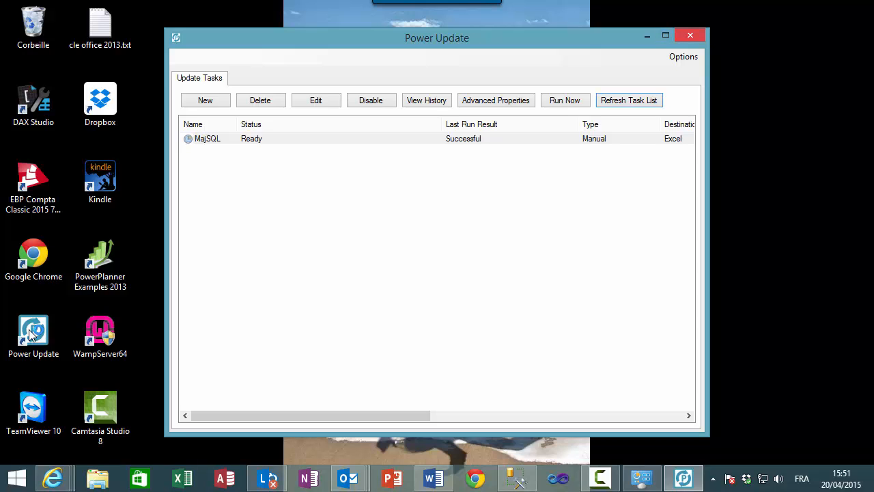
{"action": "left_click", "coordinate": [685, 33]}
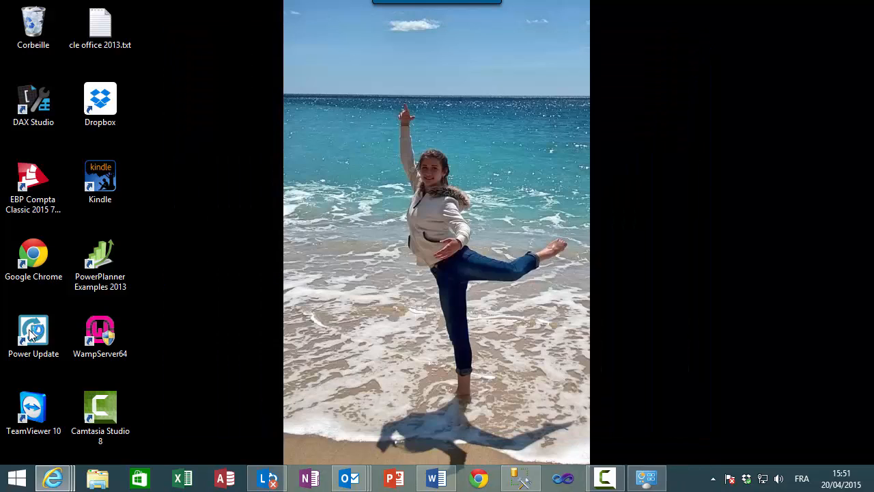
- Switch to SQL Server Management Studio, view the top 1000 rows of dbo.Budget in the Demo database, then close it
{"action": "left_click", "coordinate": [522, 479]}
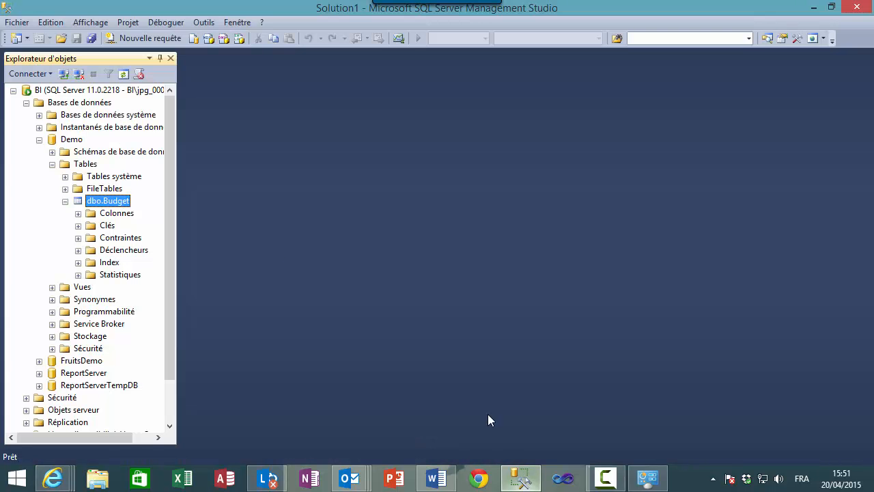
{"action": "left_click", "coordinate": [66, 201]}
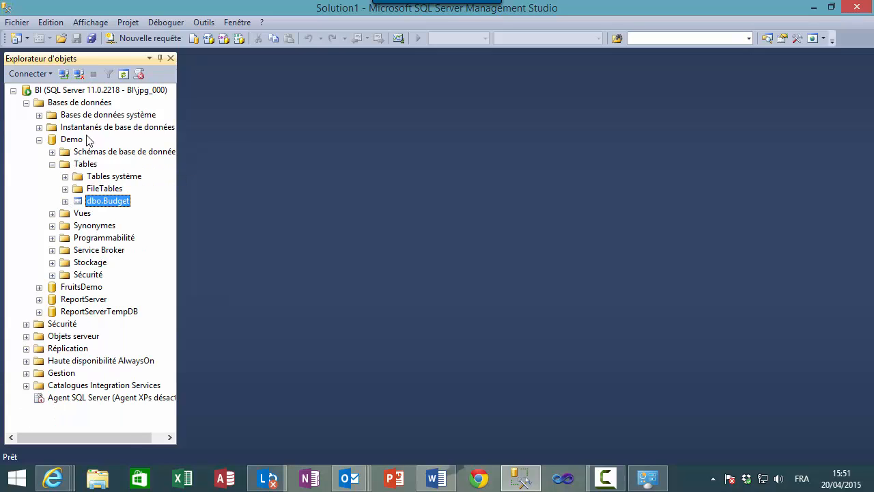
{"action": "left_click", "coordinate": [66, 202]}
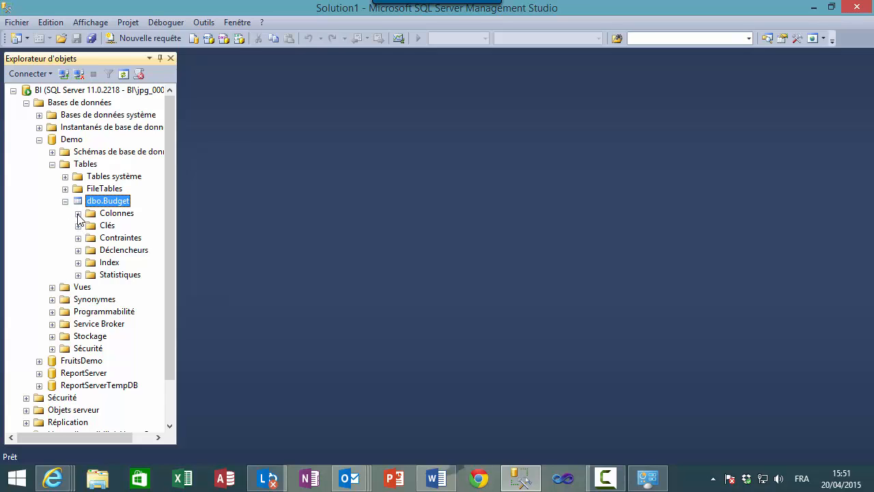
{"action": "right_click", "coordinate": [95, 201]}
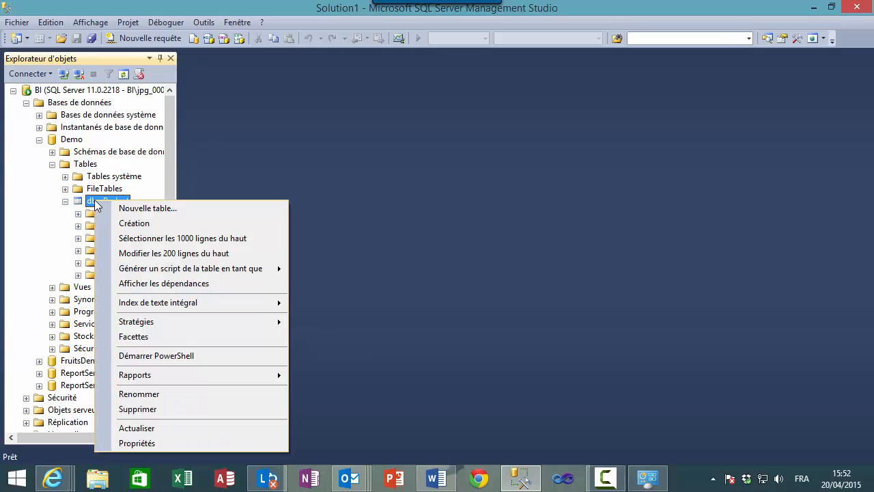
{"action": "left_click", "coordinate": [188, 238]}
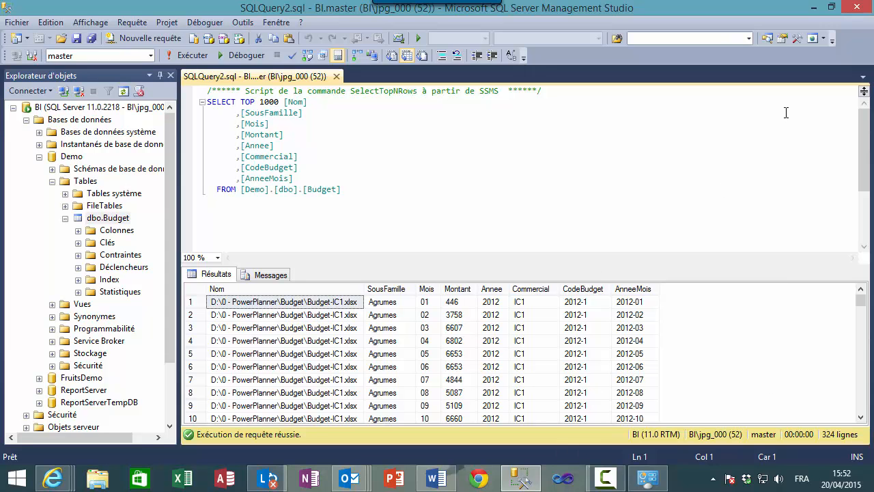
{"action": "left_click", "coordinate": [865, 9]}
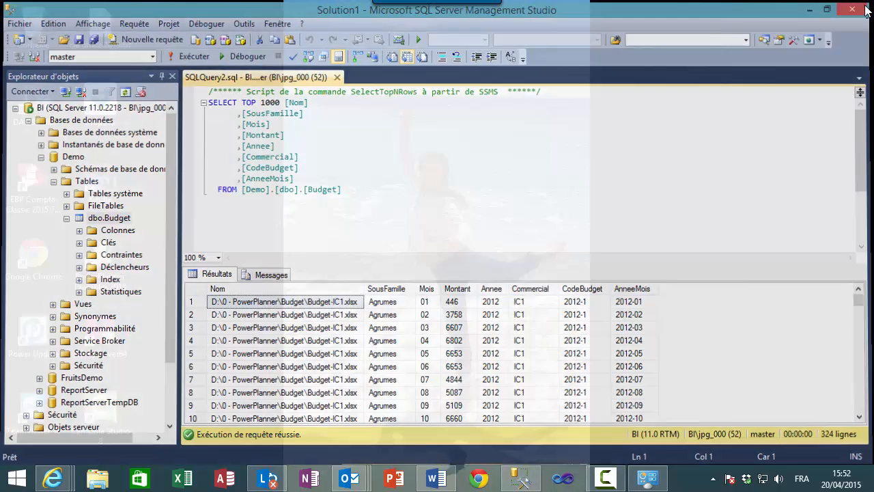